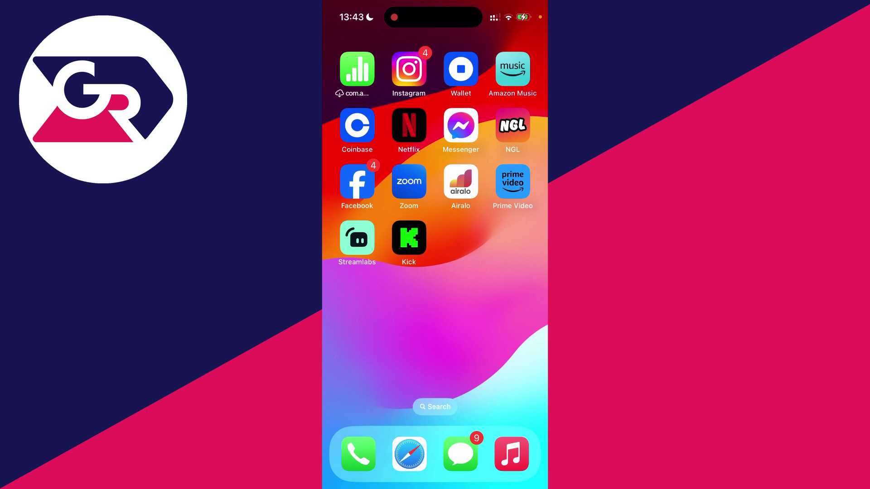
# Step: Launch the Streamlabs app from the iPhone home screen
pyautogui.click(357, 239)
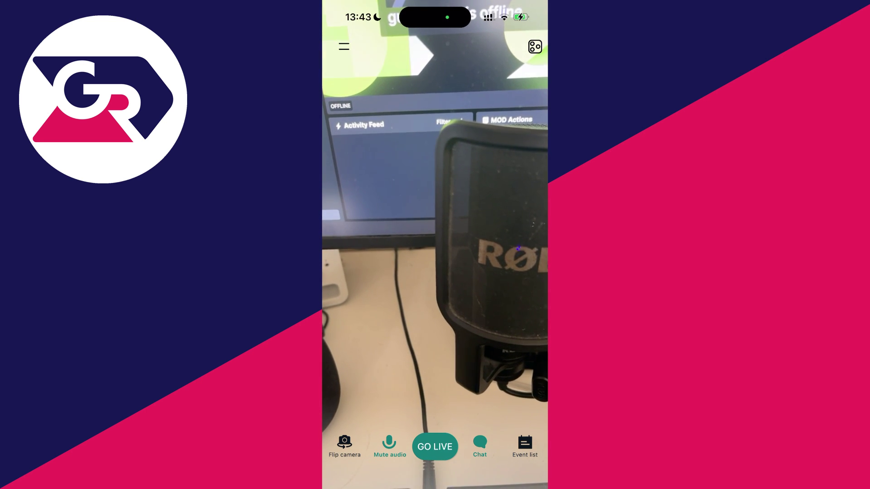
# Step: Go to Account settings through the Streamlabs main menu
pyautogui.click(344, 46)
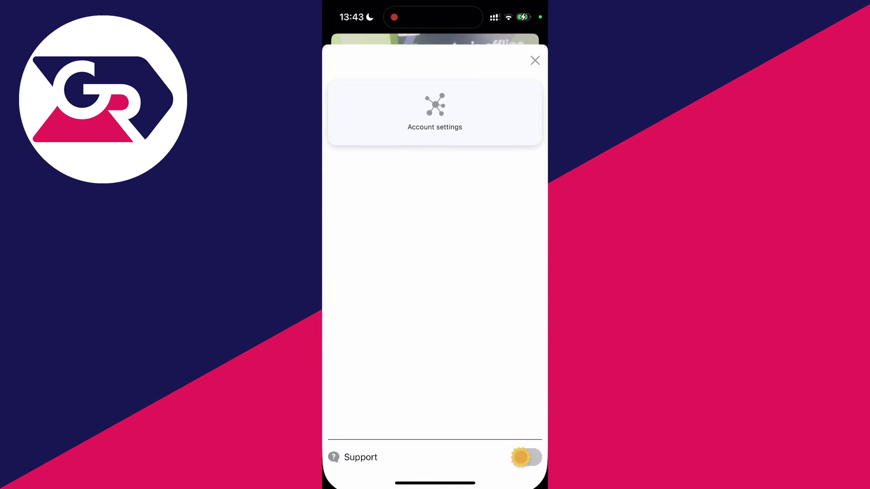
pyautogui.click(435, 109)
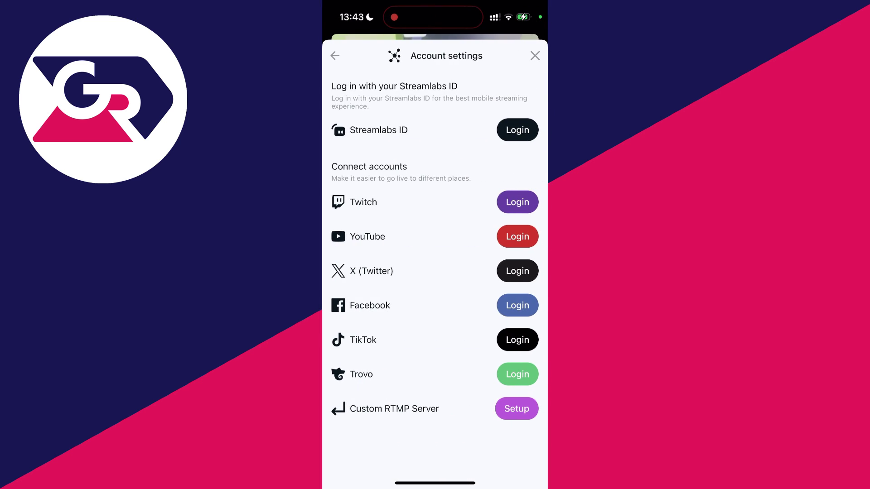
# Step: Start a Custom RTMP Server setup and enter 'kick' as its name
pyautogui.click(516, 409)
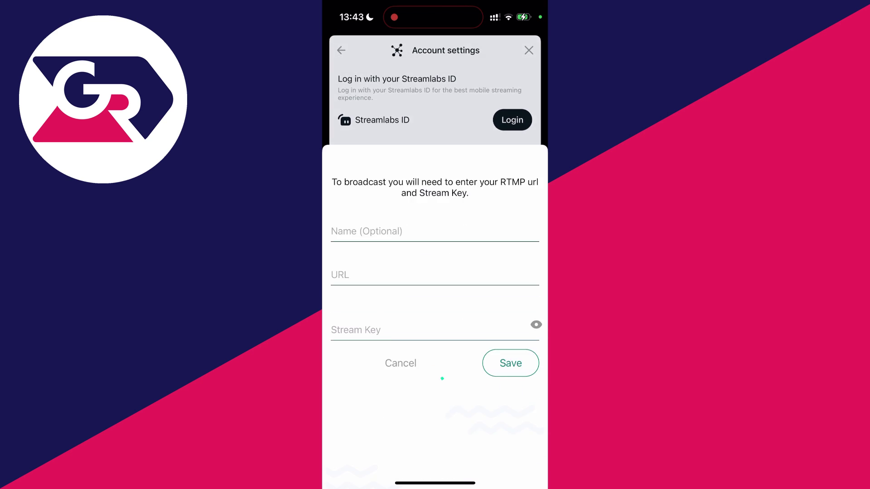
pyautogui.click(434, 127)
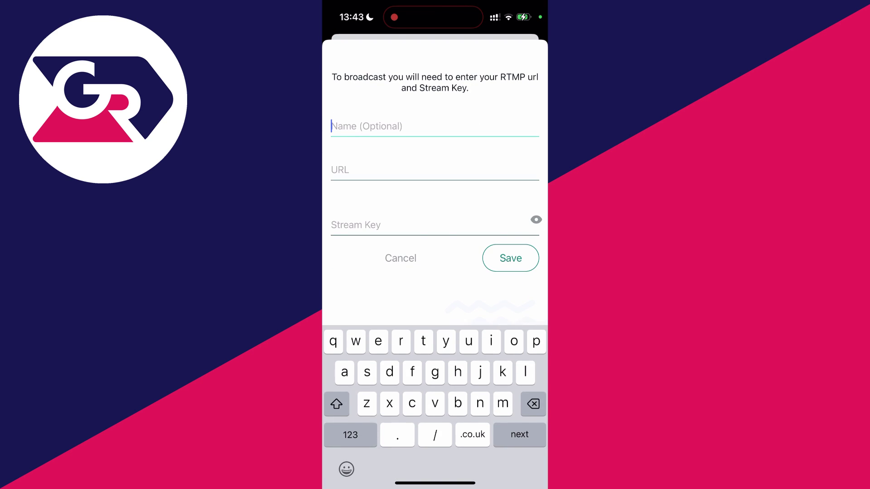
pyautogui.write('m')
pyautogui.write('kick')
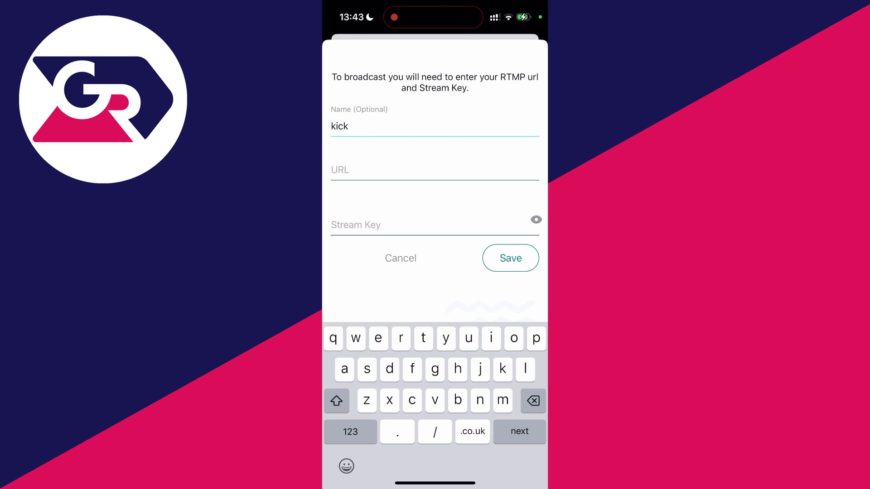
pyautogui.press('Tab')
# Step: Paste Kick's stream URL from Safari into the URL field, then select Stream Key
pyautogui.moveTo(381, 482); pyautogui.dragTo(537, 482)
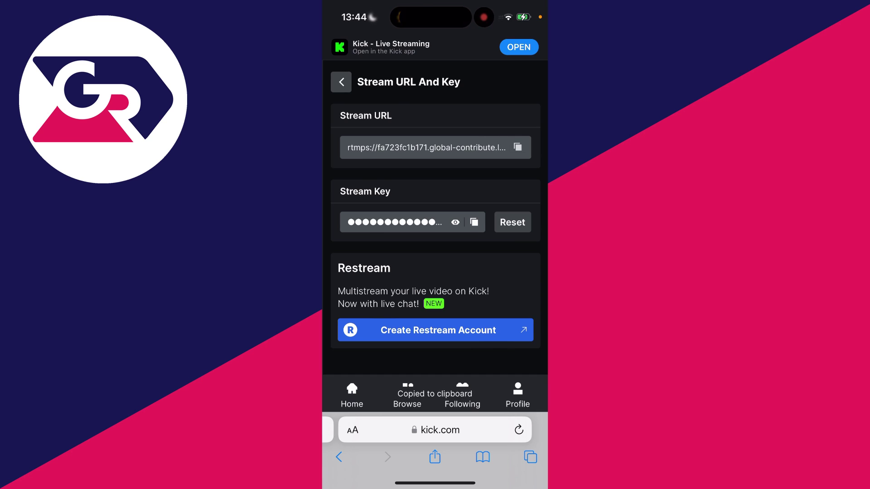
pyautogui.moveTo(516, 483); pyautogui.dragTo(353, 483)
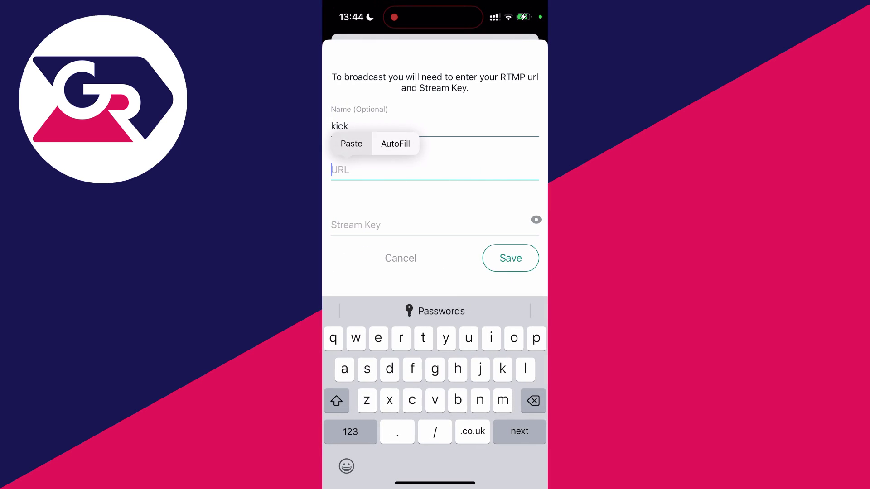
pyautogui.click(351, 143)
pyautogui.moveTo(381, 483); pyautogui.dragTo(537, 483)
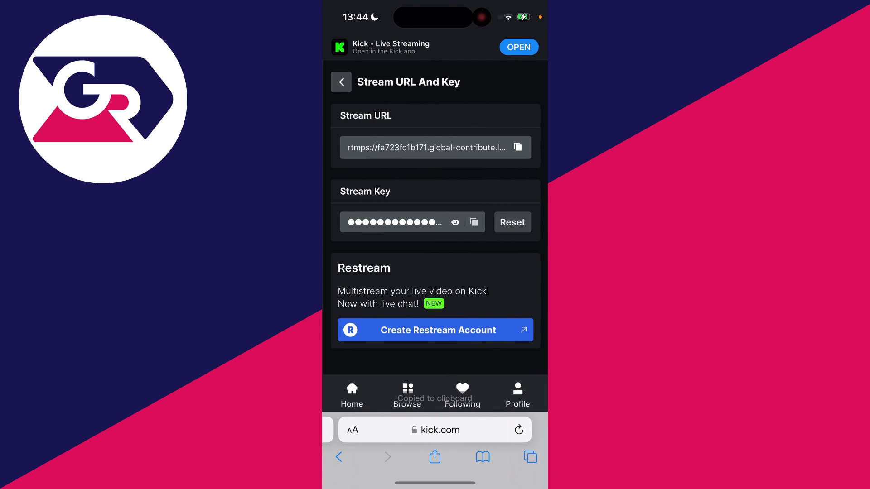
pyautogui.moveTo(380, 483); pyautogui.dragTo(537, 482)
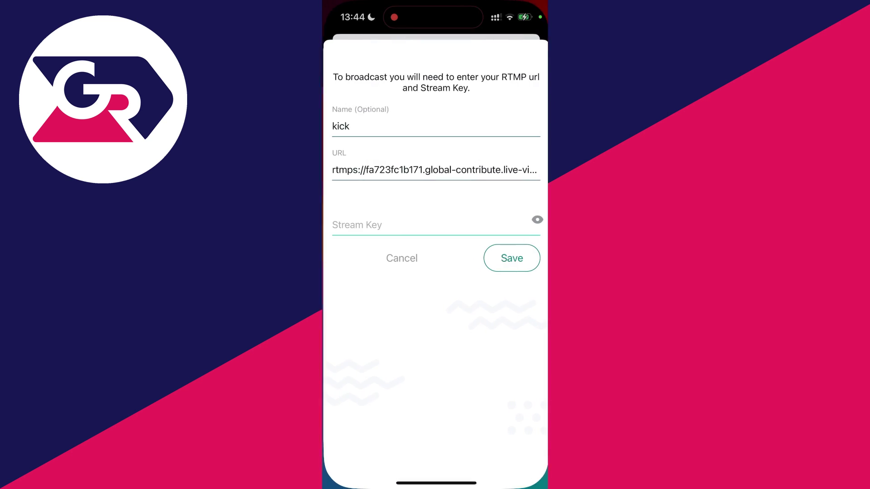
pyautogui.click(356, 225)
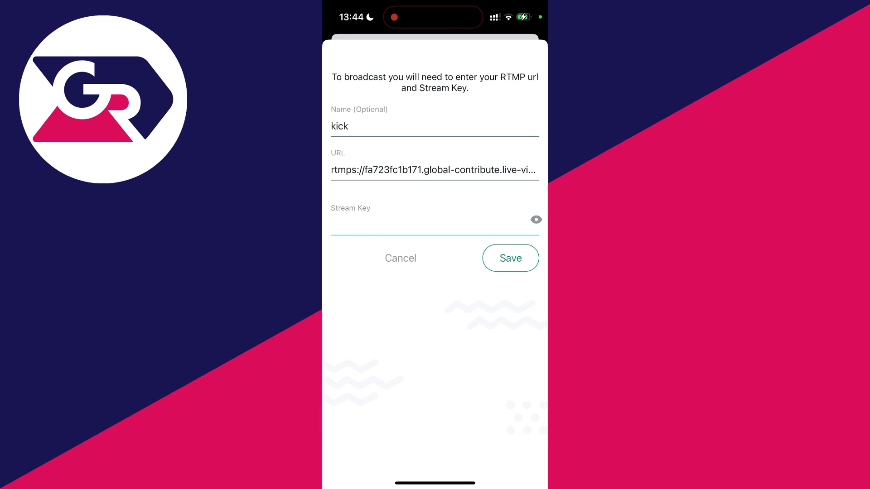
# Step: Dismiss the completed 'kick' RTMP server form
pyautogui.moveTo(434, 81); pyautogui.dragTo(434, 340)
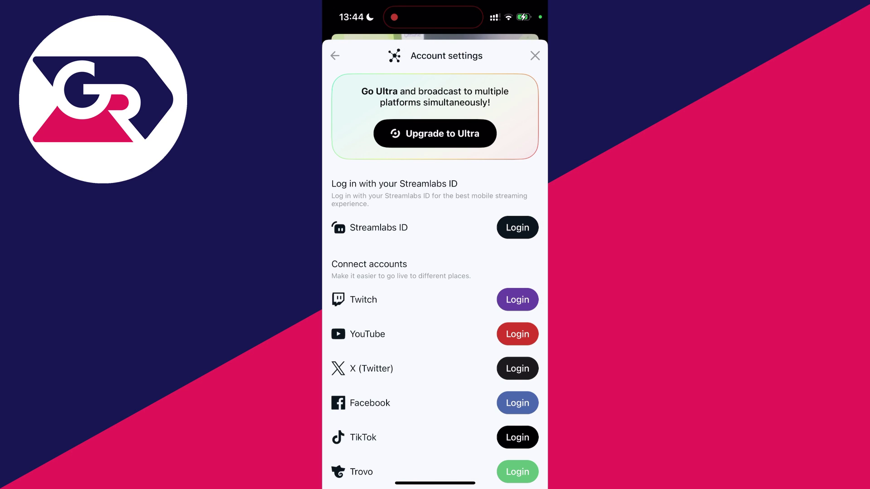
pyautogui.scroll(-3, 434, 272)
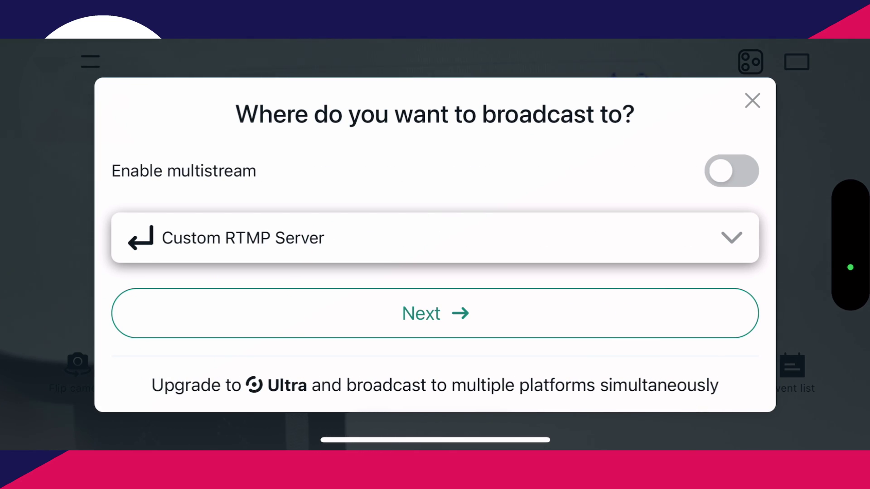
# Step: Select the 'kick' server as destination and confirm the 'How To Guide' title
pyautogui.click(435, 238)
pyautogui.click(177, 288)
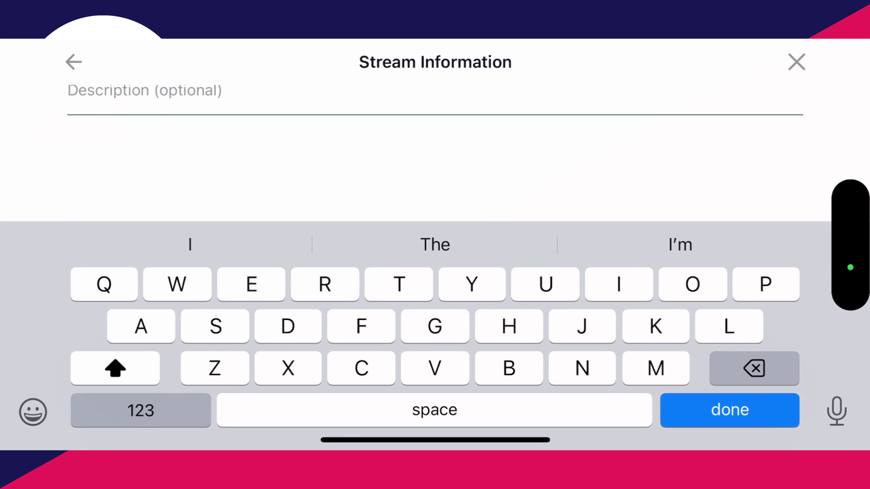
pyautogui.write('How To Guide')
pyautogui.press('Return')
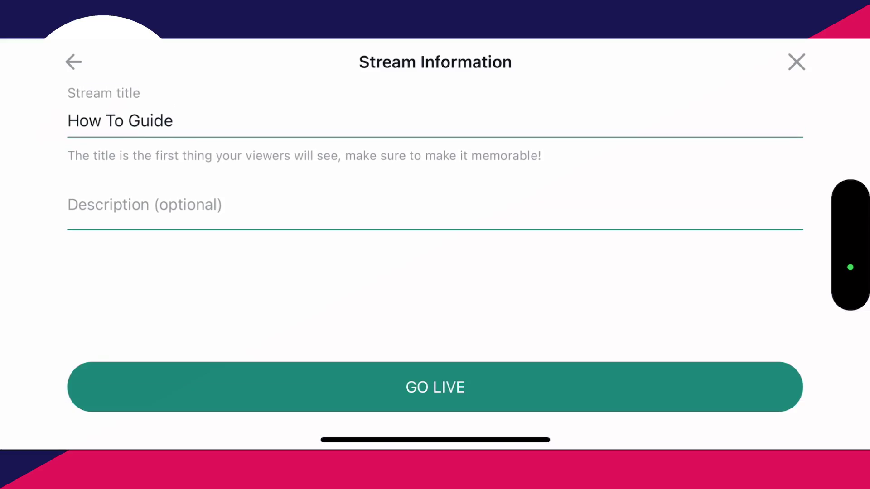